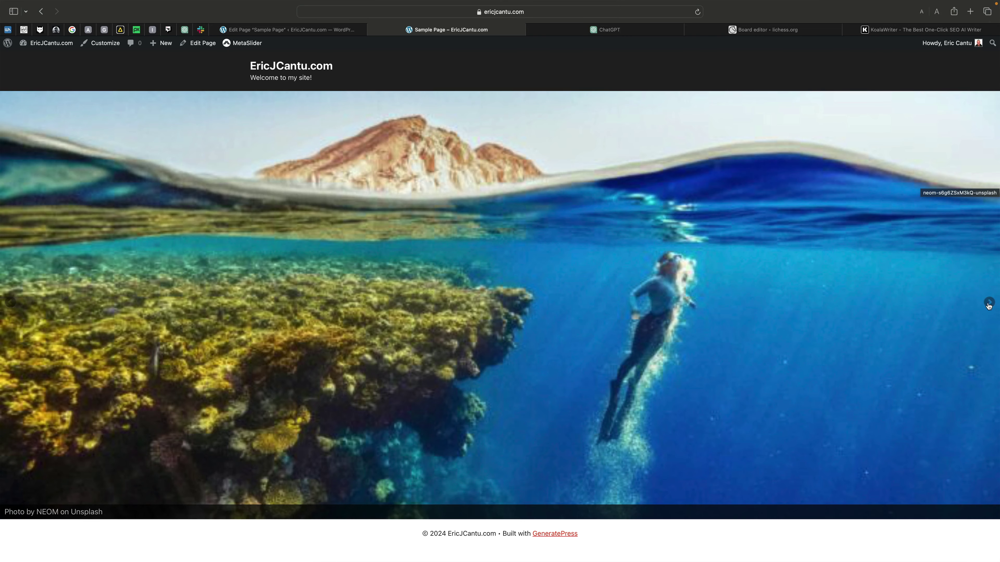
# Move the page's full-width slider from the underwater photo to the sunset photo with its next arrow.
pyautogui.click(988, 303)
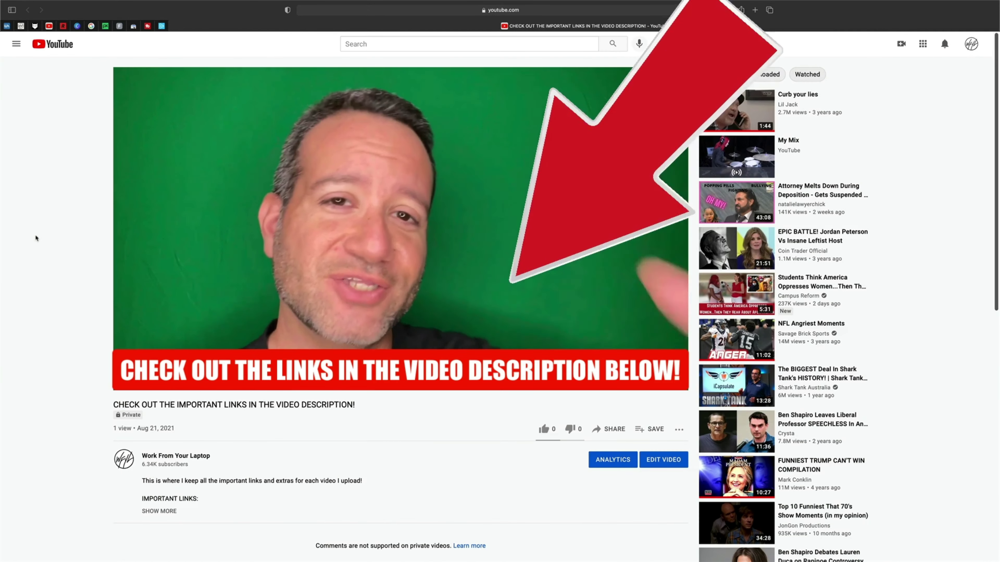
# Expand the YouTube video's description to reveal the free starter account text and link.
pyautogui.scroll(-5, 35, 238)
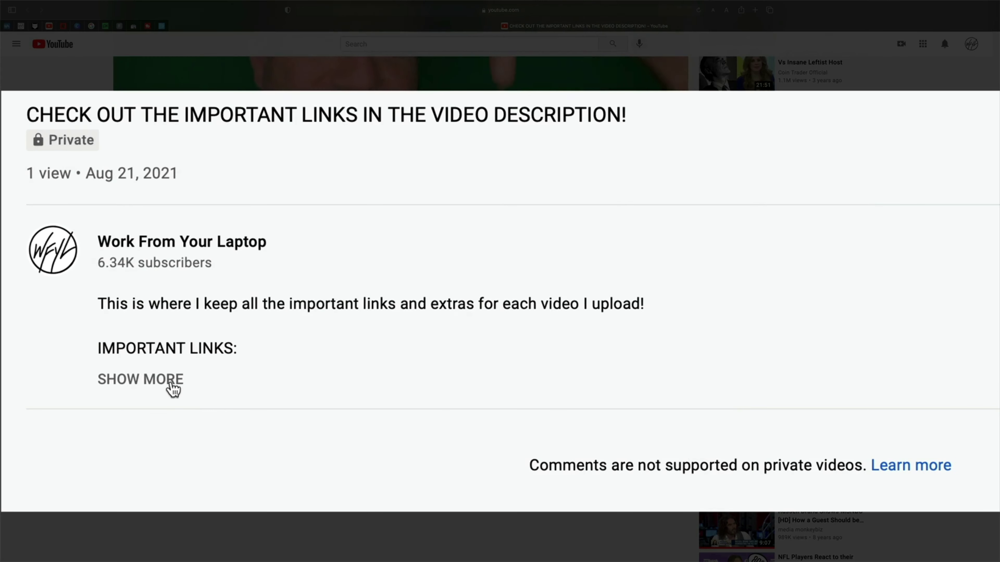
pyautogui.click(171, 383)
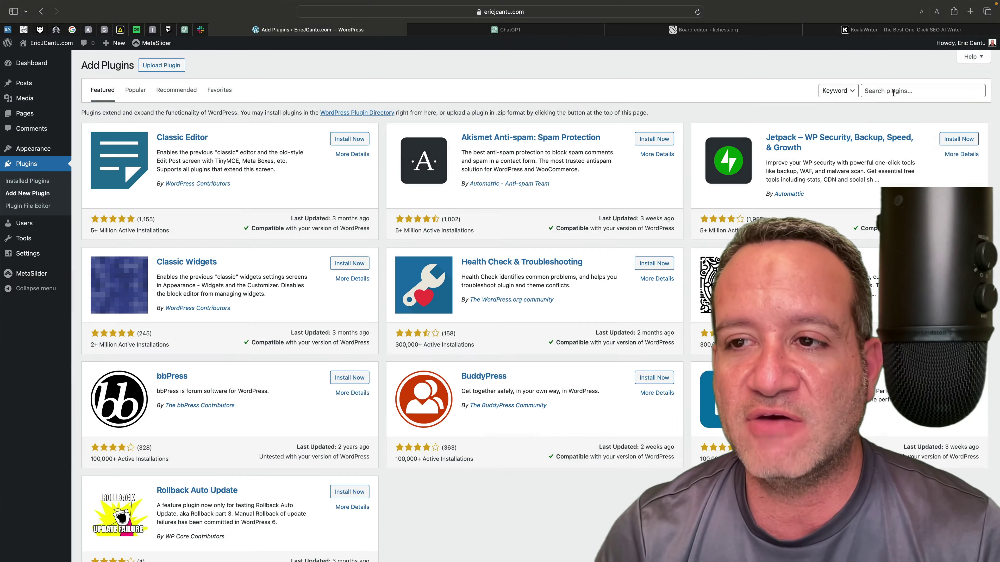
# Search the plugin directory for 'slider' and find MetaSlider already installed and active.
pyautogui.click(921, 90)
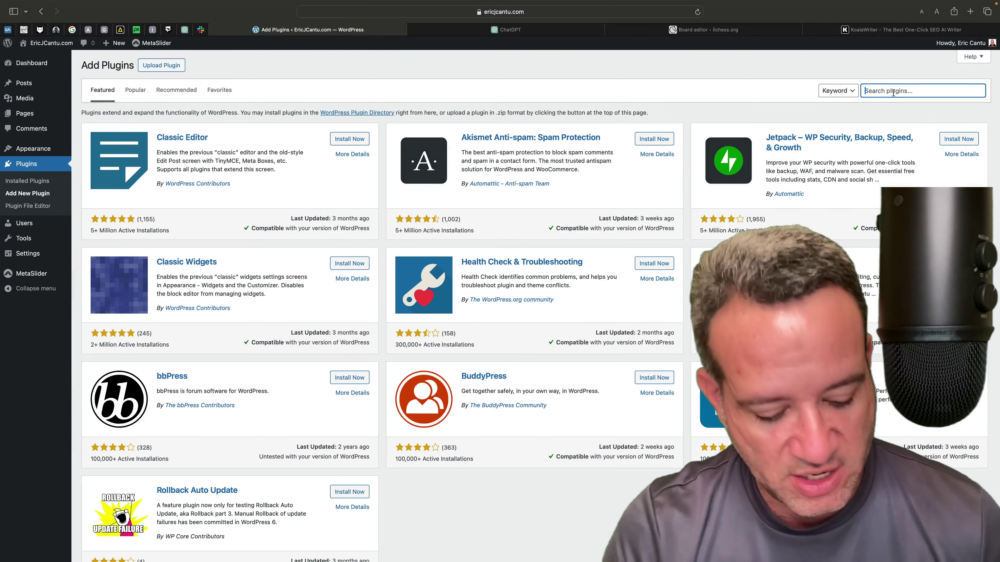
pyautogui.write('slider')
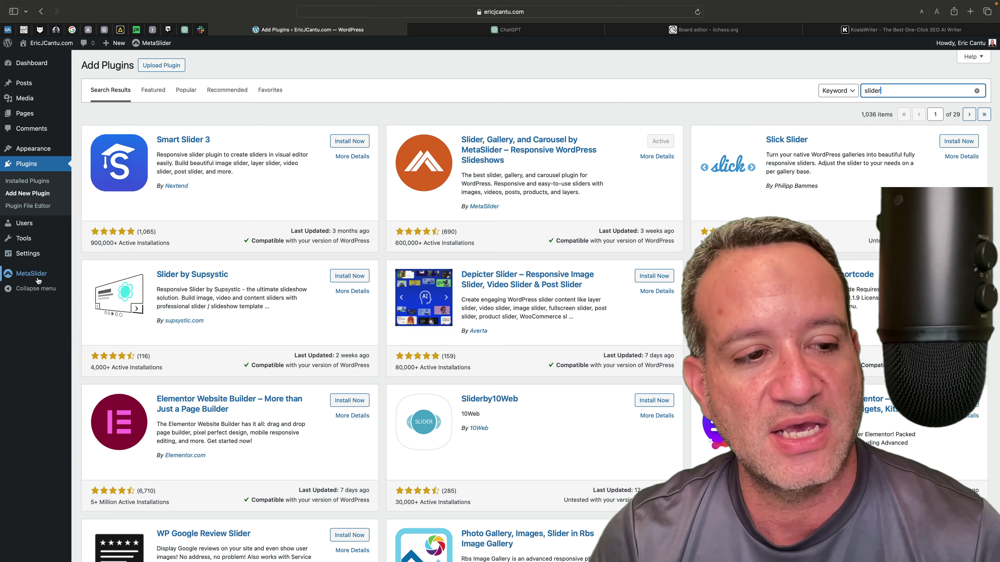
pyautogui.moveTo(31, 273)
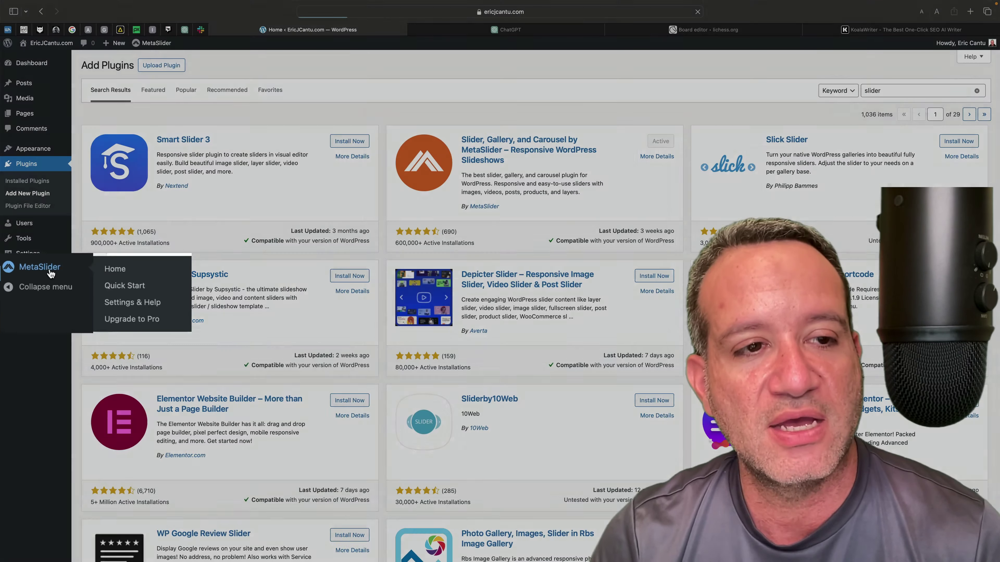
# Start a new MetaSlider slideshow and add the Unsplash photos as slides, beginning with the underwater NEOM image.
pyautogui.click(39, 278)
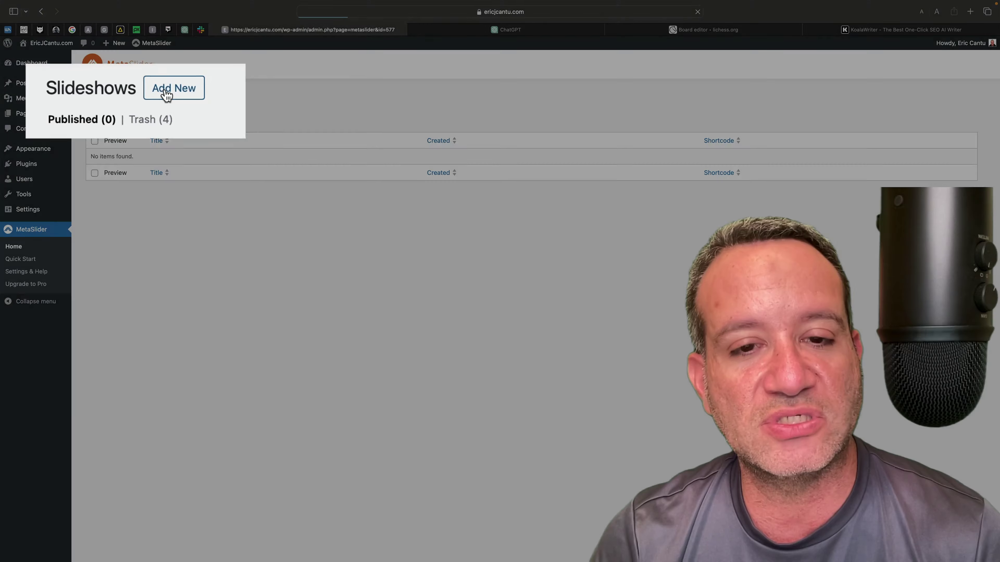
pyautogui.click(171, 75)
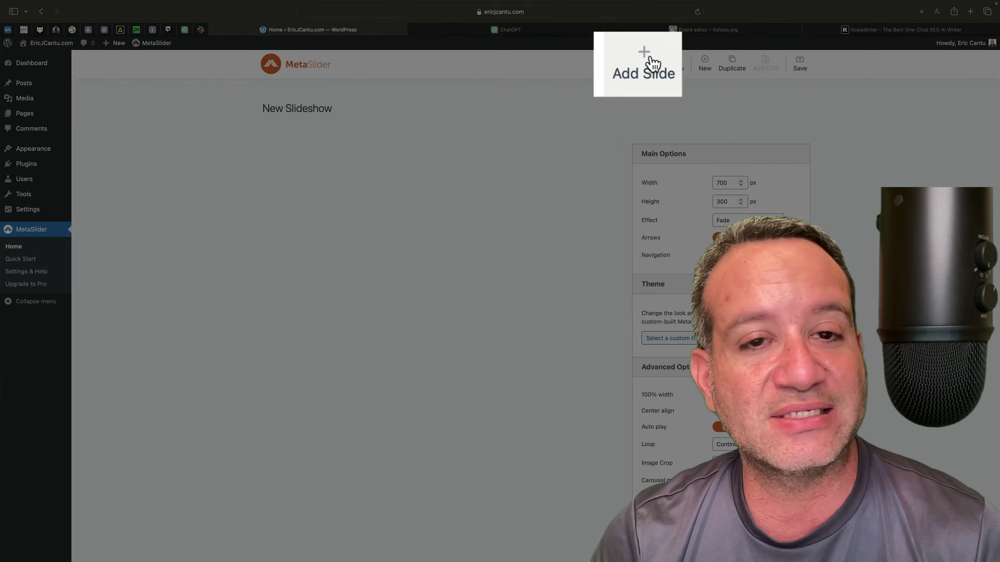
pyautogui.click(643, 63)
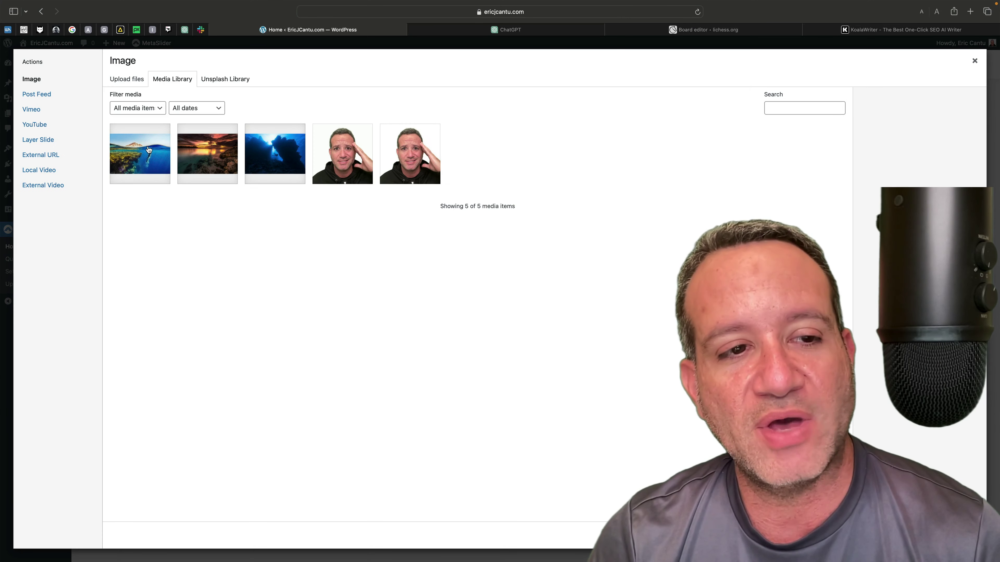
pyautogui.click(140, 154)
pyautogui.click(952, 536)
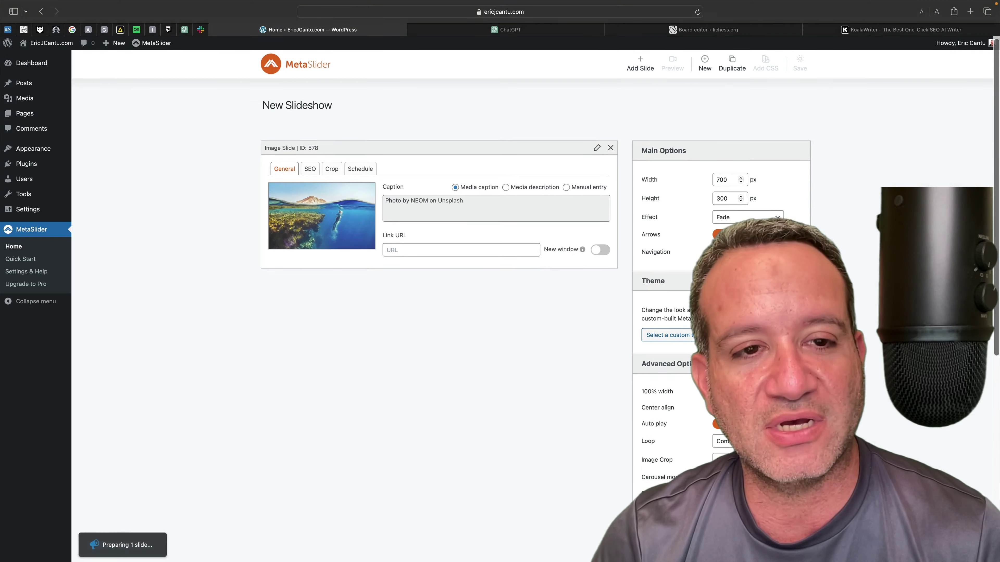
pyautogui.scroll(-3, 627, 357)
pyautogui.scroll(-2, 627, 357)
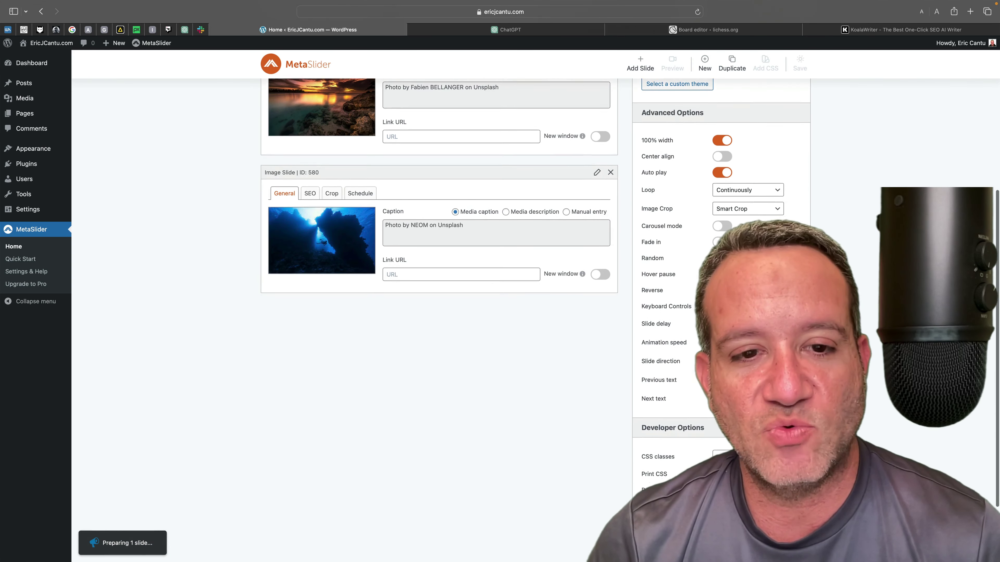
pyautogui.scroll(10, 306, 344)
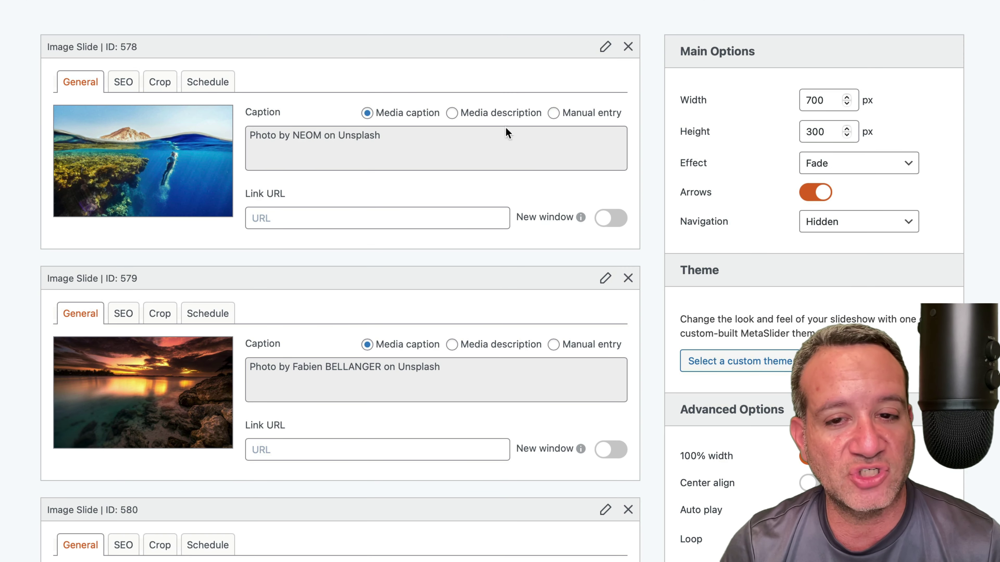
# Set the slideshow's transition effect to Slide, leaving slide 578's media caption unchanged.
pyautogui.click(553, 114)
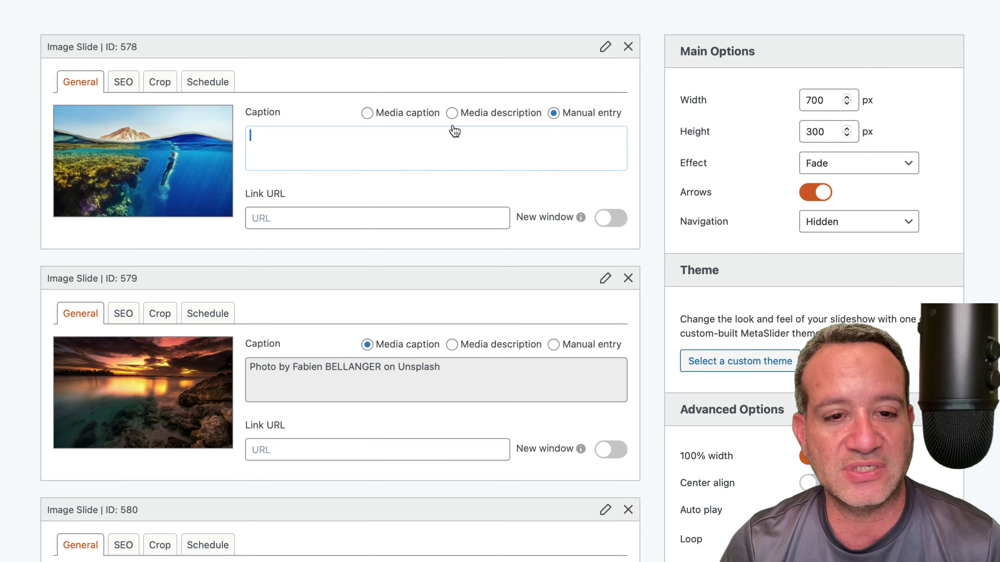
pyautogui.click(366, 114)
pyautogui.scroll(-2, 687, 255)
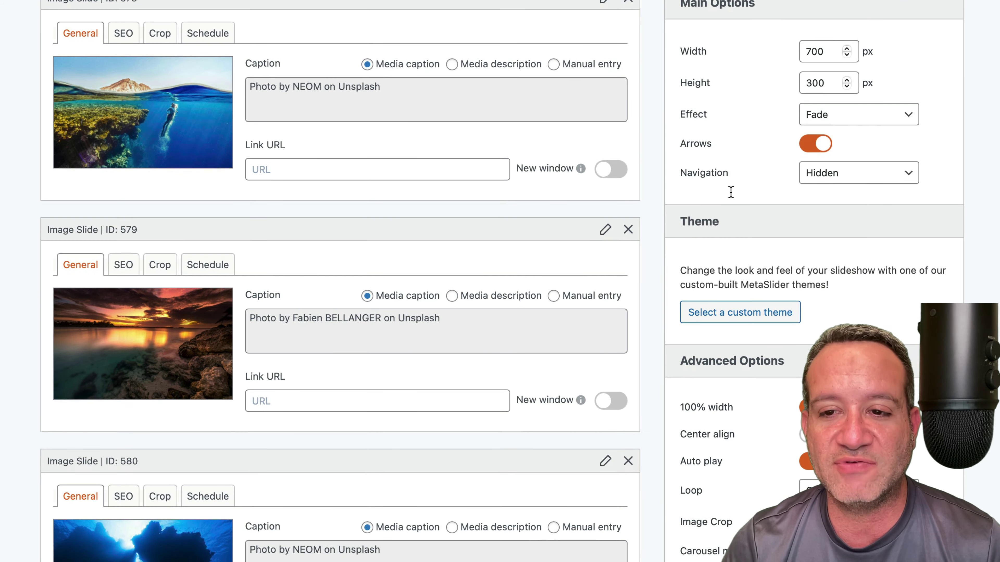
pyautogui.click(850, 114)
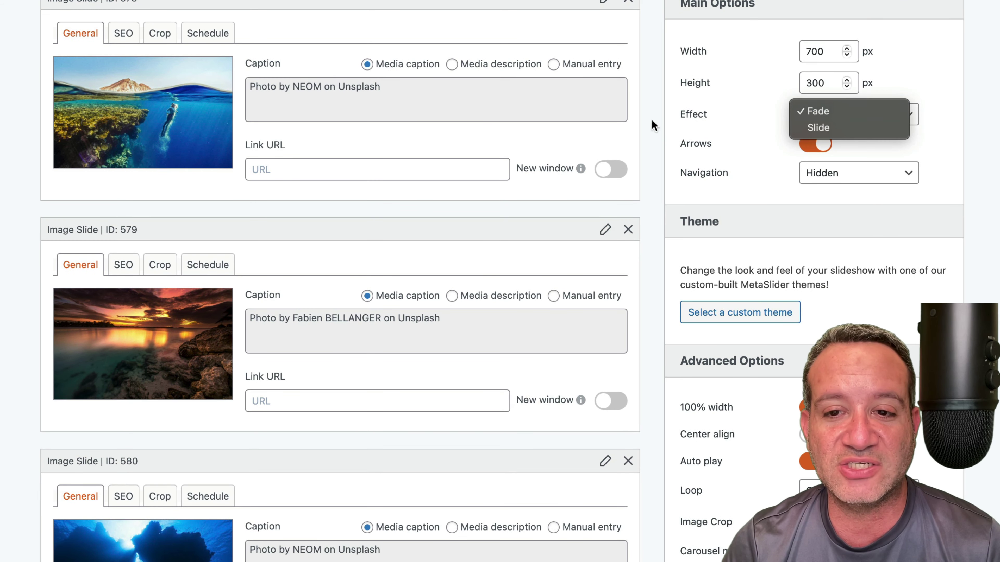
pyautogui.click(842, 128)
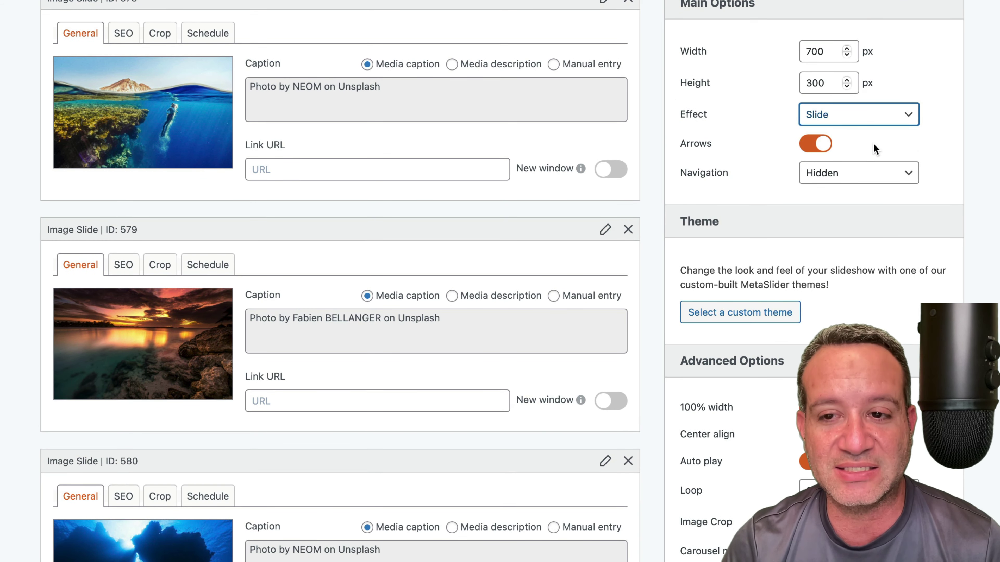
# Copy the slideshow shortcode [metaslider id="577"].
pyautogui.scroll(-3, 731, 440)
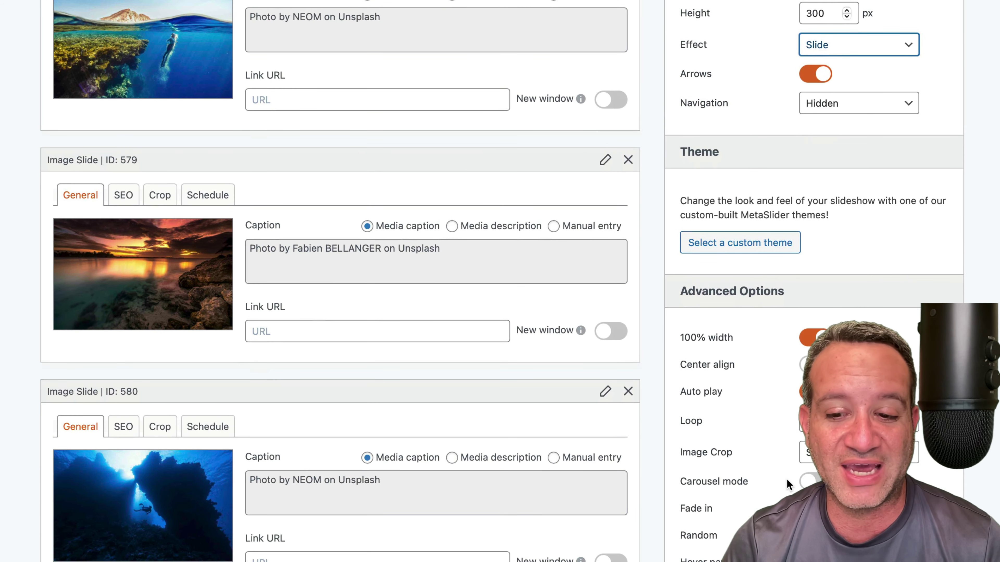
pyautogui.scroll(6, 500, 526)
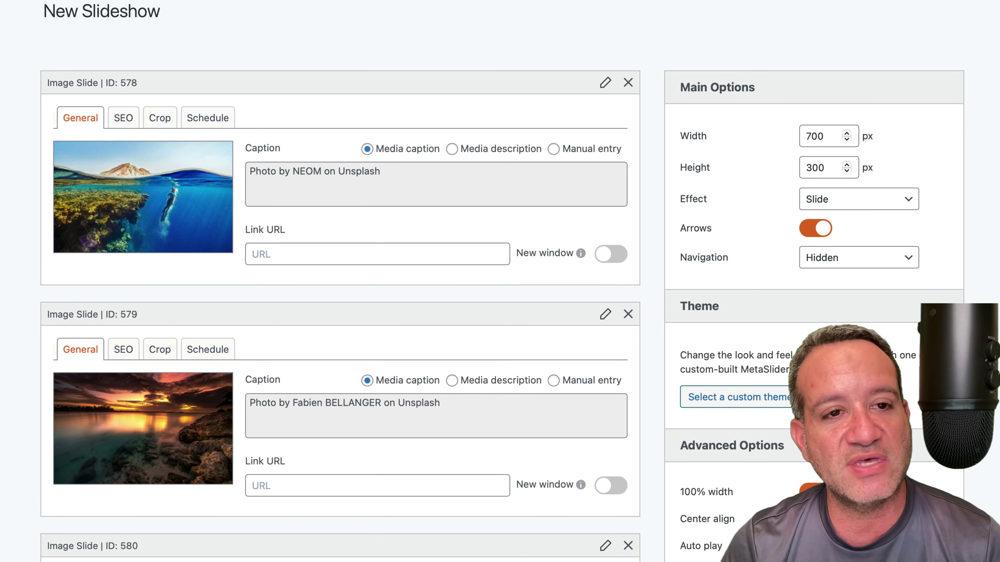
pyautogui.scroll(-20, 501, 281)
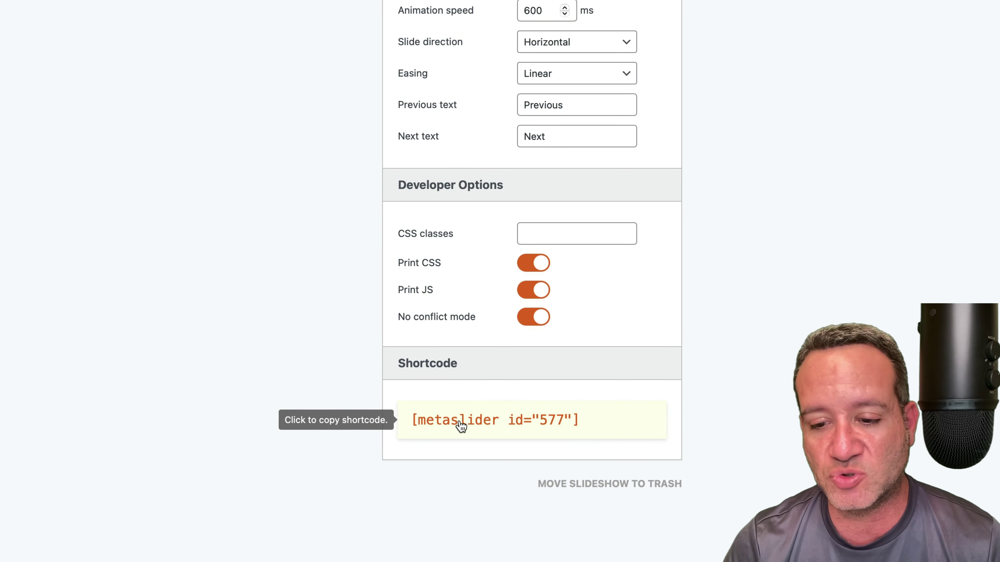
pyautogui.click(460, 425)
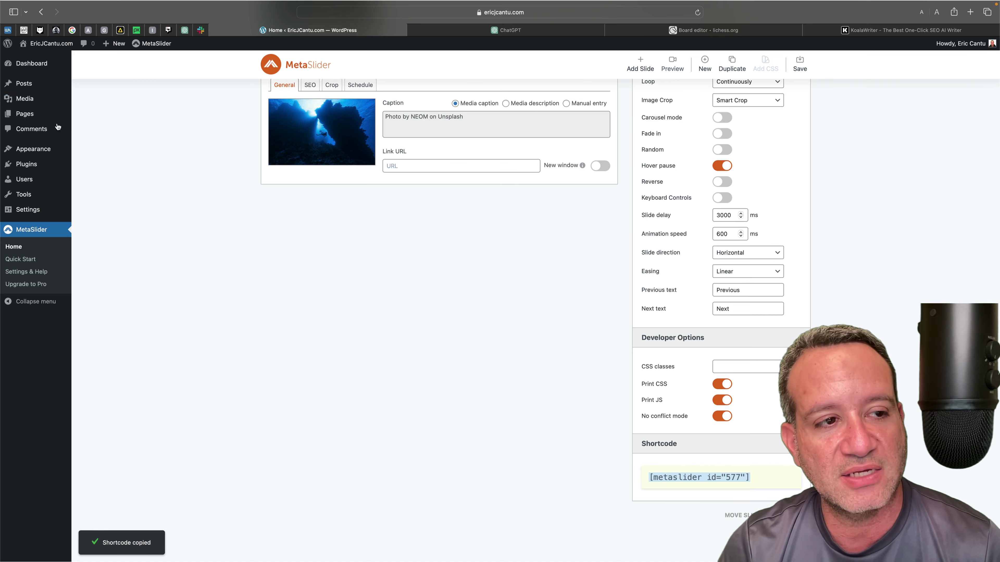
pyautogui.moveTo(30, 87)
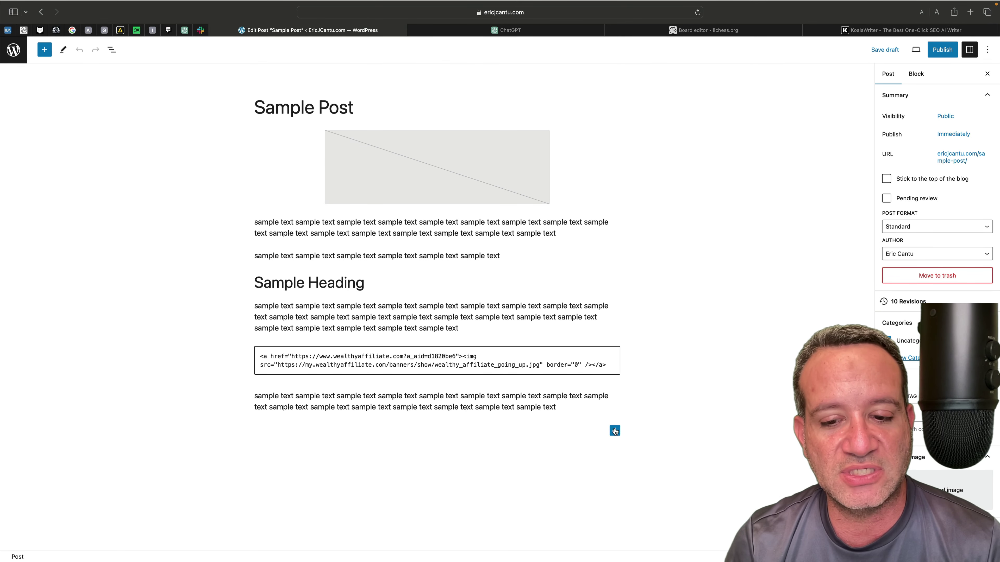
# Insert a Custom HTML block after the post text with [metaslider id="577"] and show it as Preview.
pyautogui.click(615, 431)
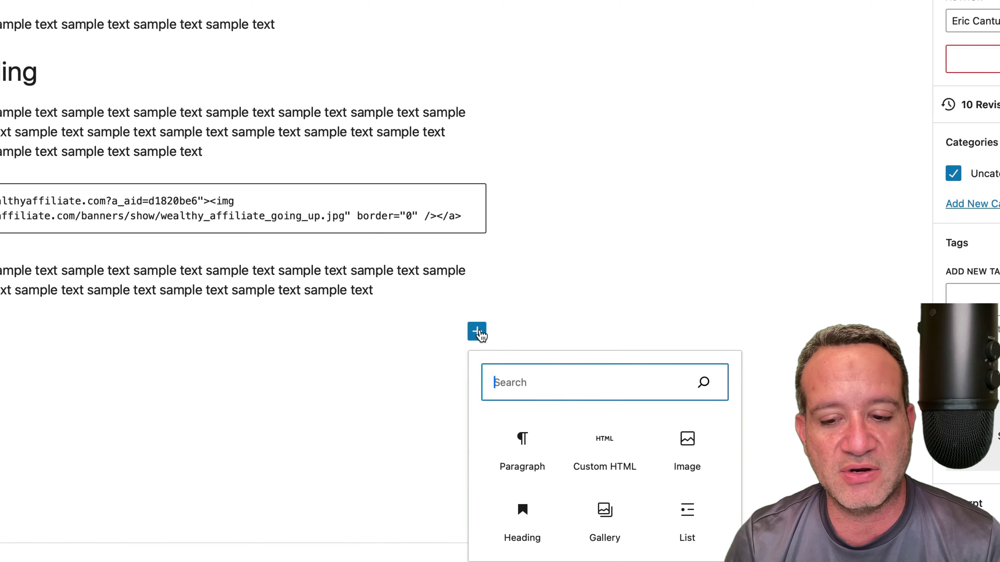
pyautogui.click(605, 449)
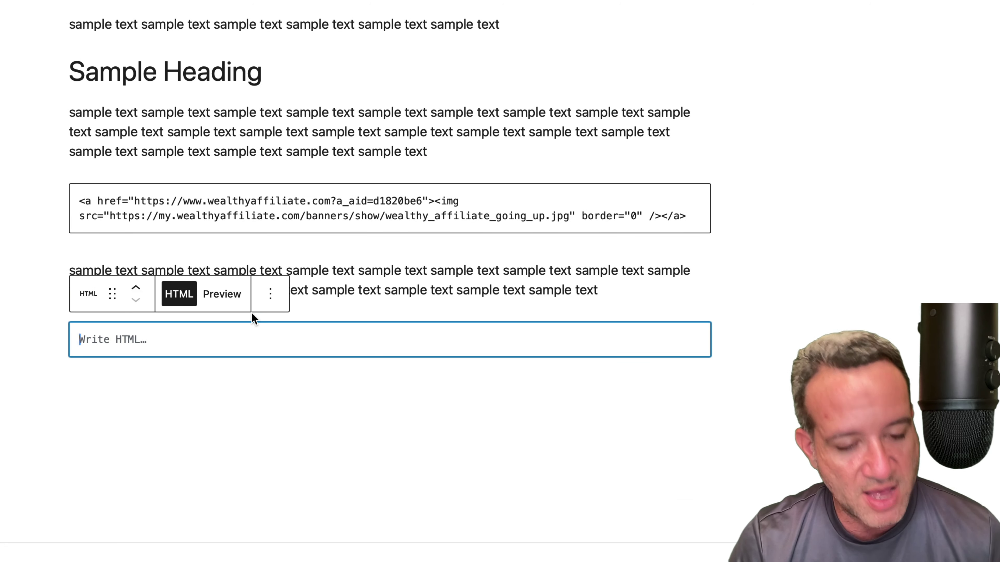
pyautogui.press('super+v')
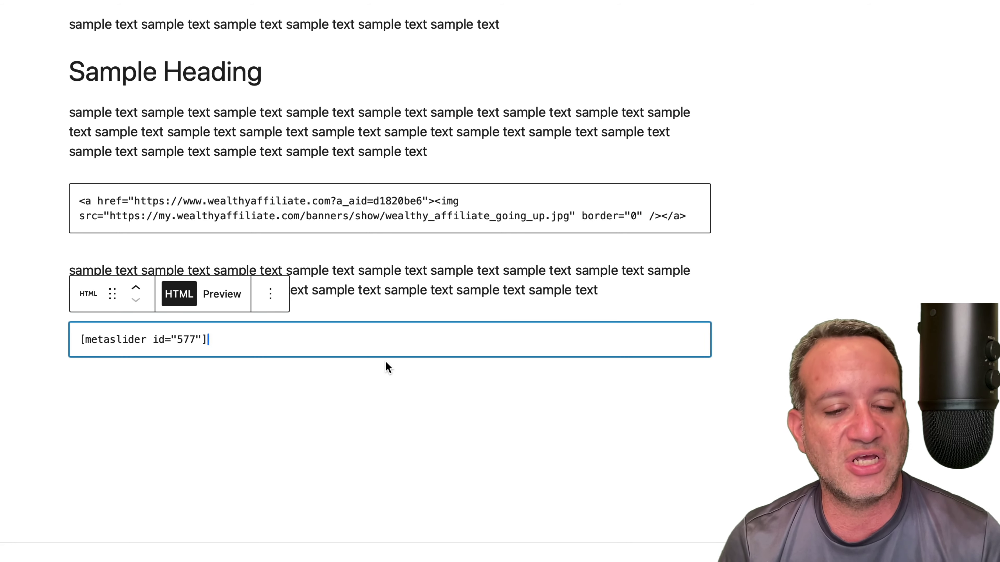
pyautogui.click(222, 294)
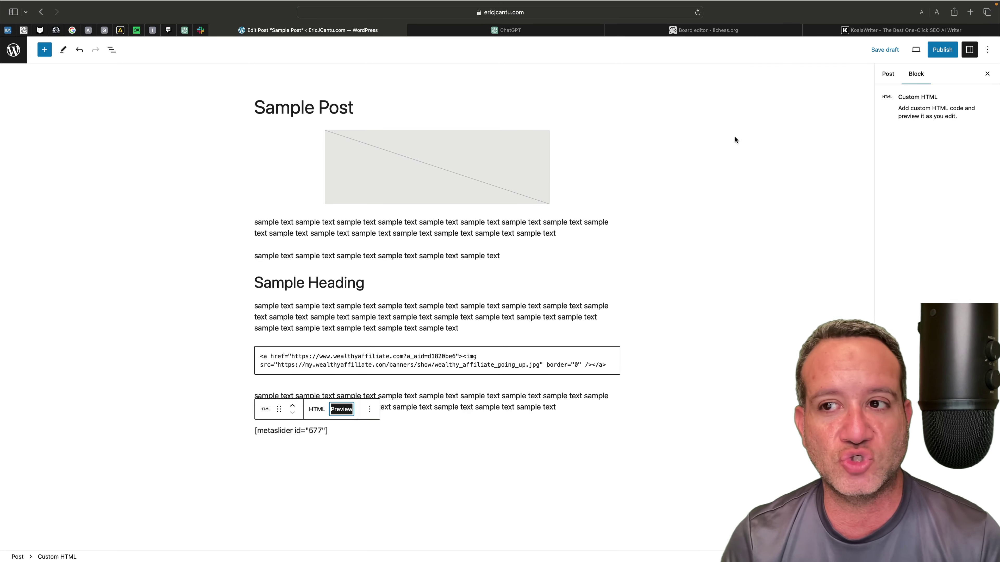
# Preview Sample Post in a new tab, cycle through the slideshow photos, then close the preview.
pyautogui.click(915, 49)
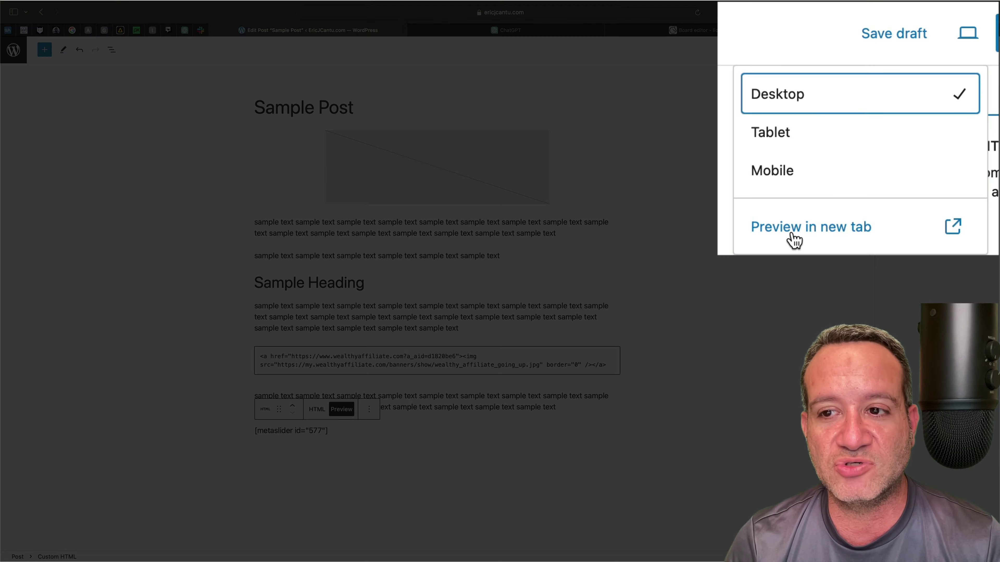
pyautogui.click(837, 138)
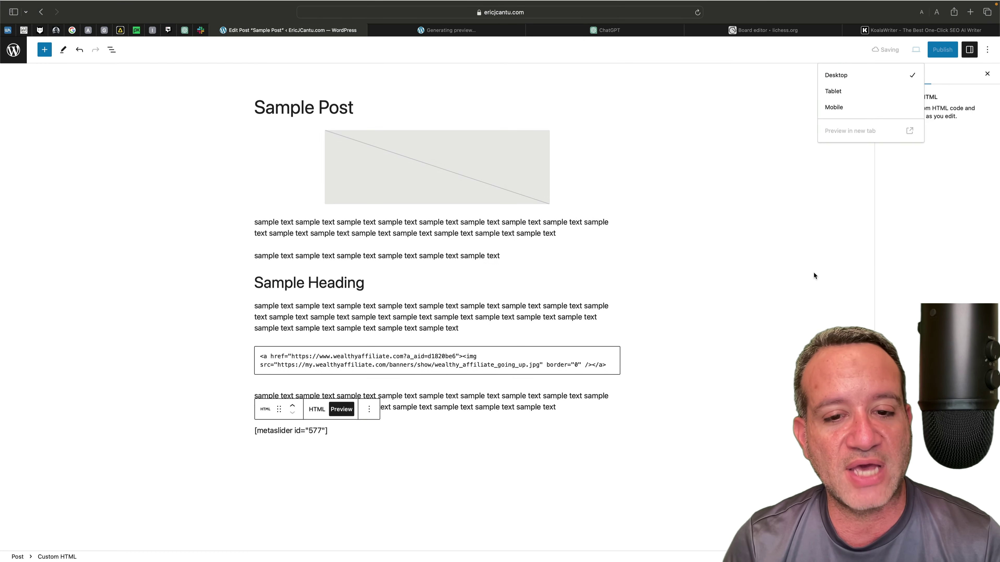
pyautogui.scroll(-5, 813, 274)
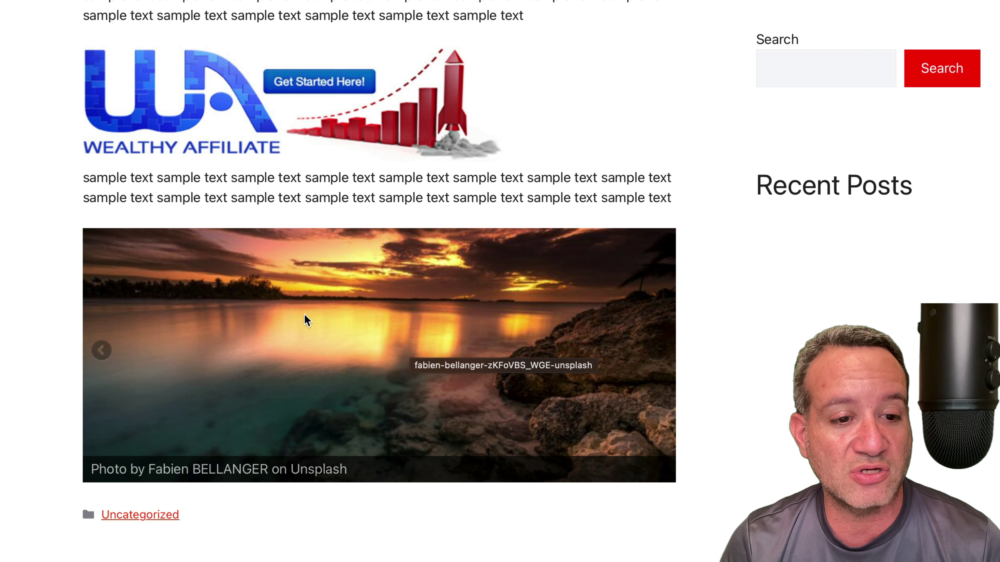
pyautogui.click(103, 352)
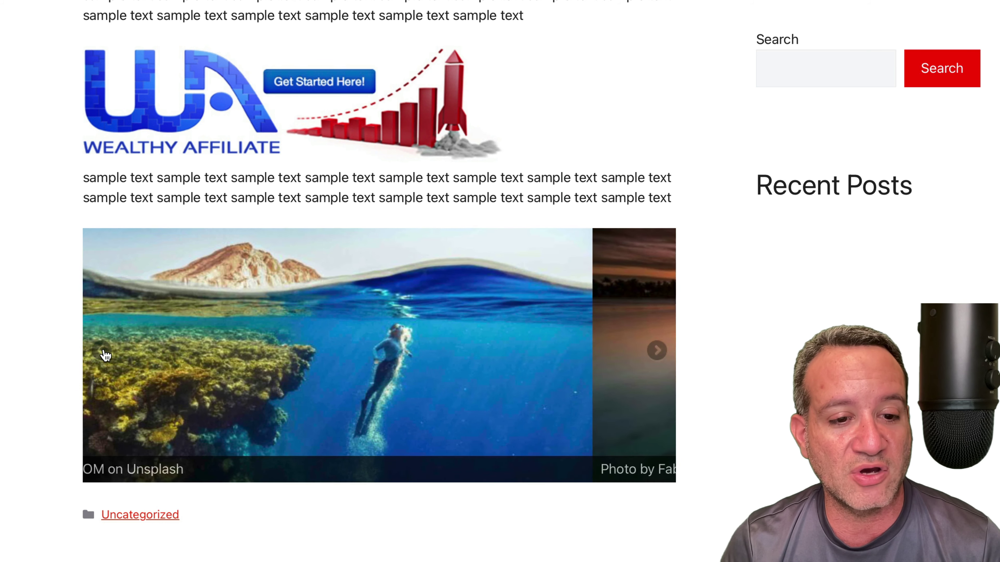
pyautogui.click(655, 349)
pyautogui.click(655, 351)
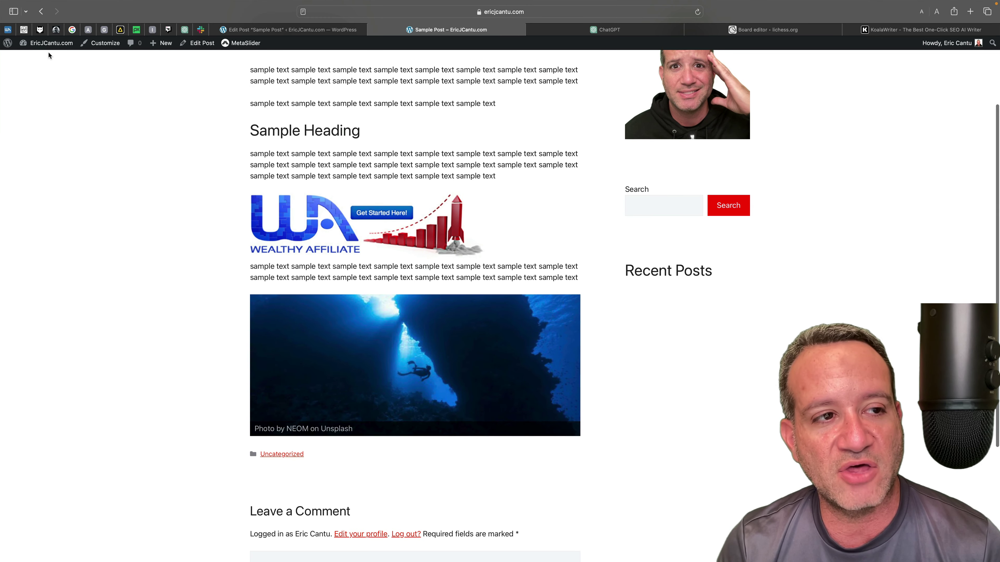
pyautogui.moveTo(26, 46)
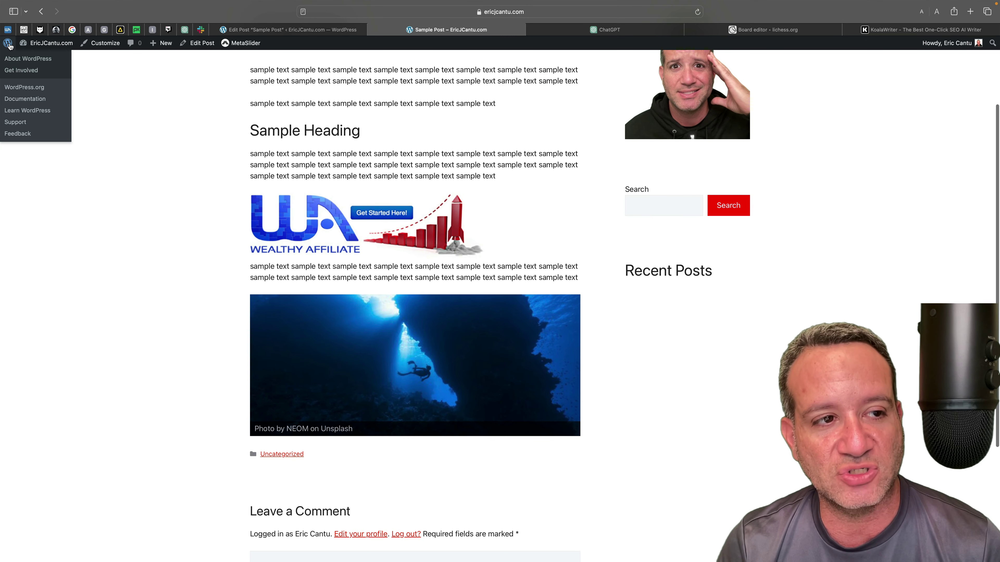
pyautogui.click(372, 30)
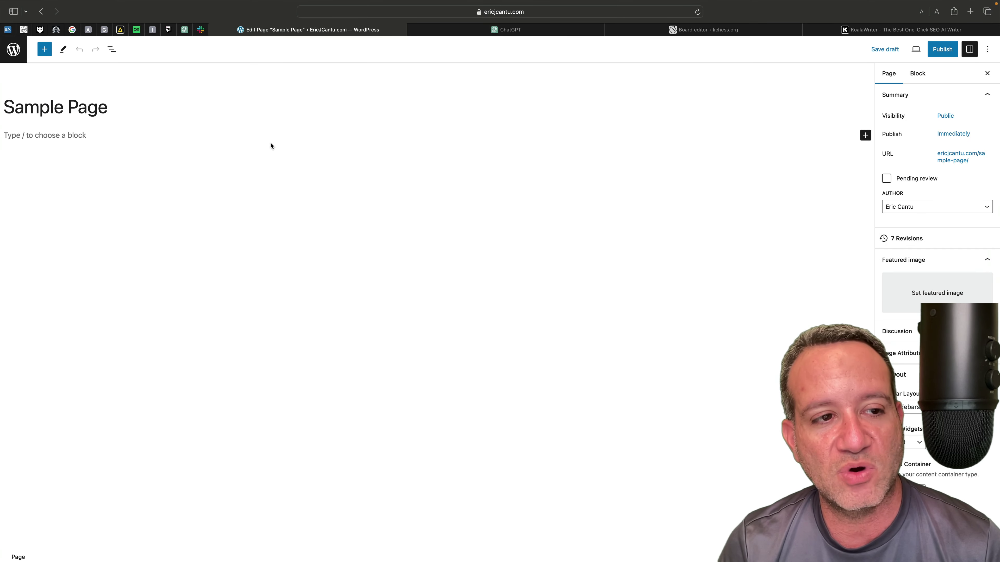
# Add an empty Custom HTML block and set the page to No Sidebars with its content title hidden.
pyautogui.click(864, 135)
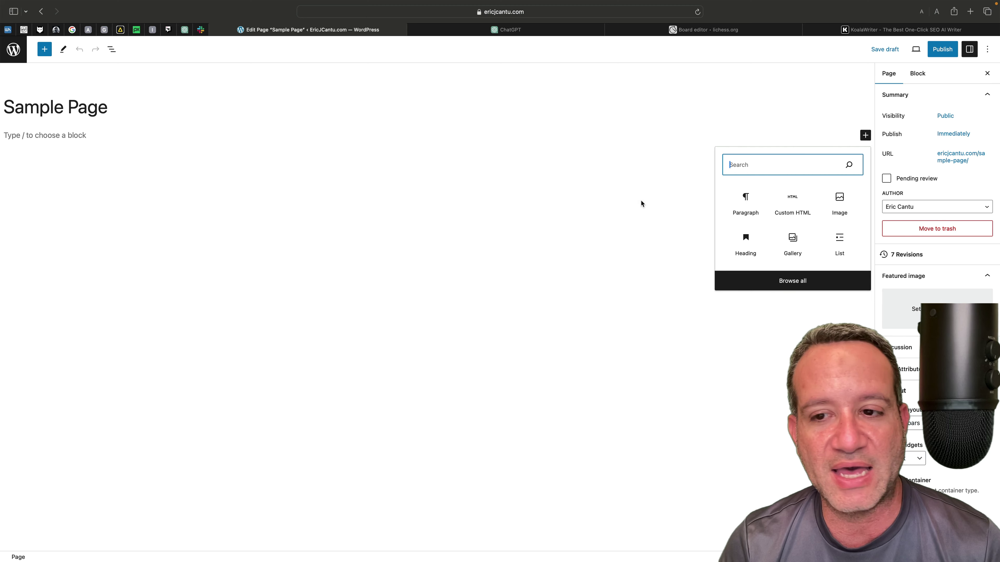
pyautogui.click(792, 205)
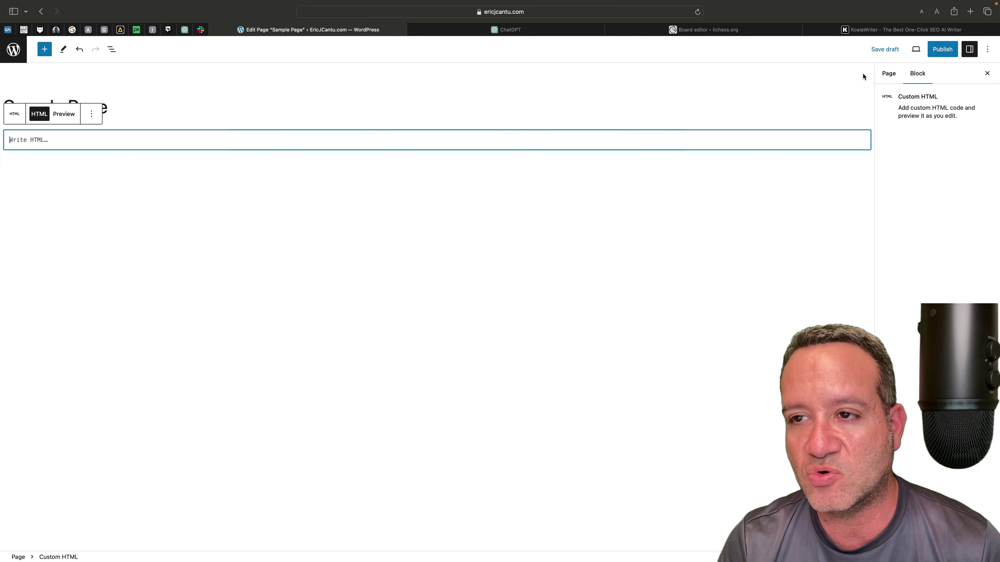
pyautogui.click(888, 73)
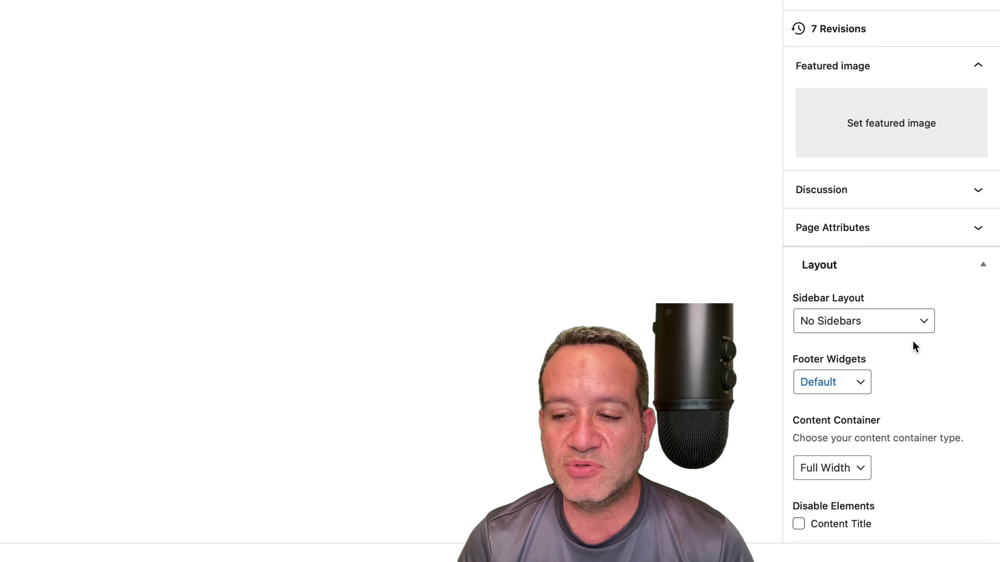
pyautogui.click(923, 324)
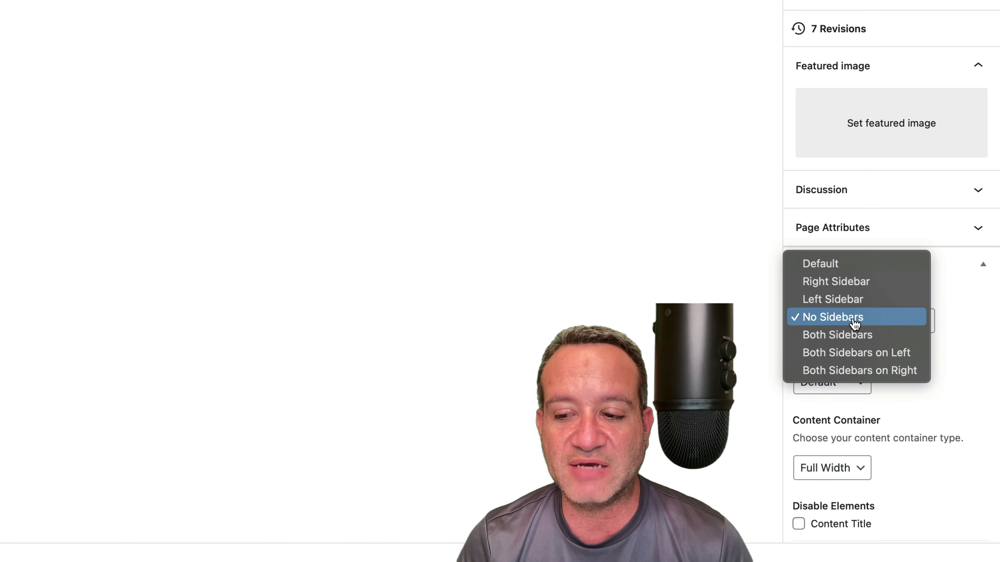
pyautogui.click(958, 311)
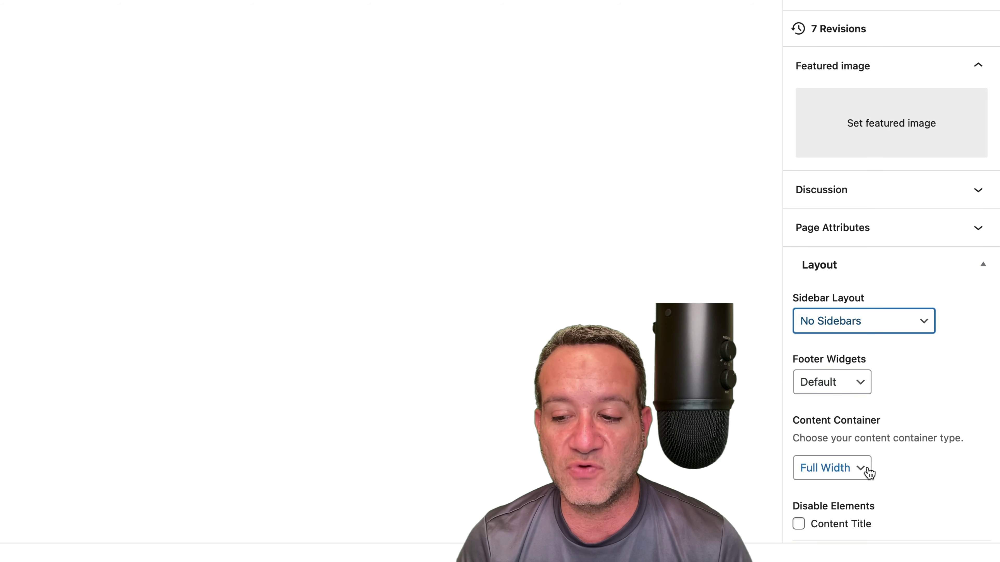
pyautogui.click(798, 524)
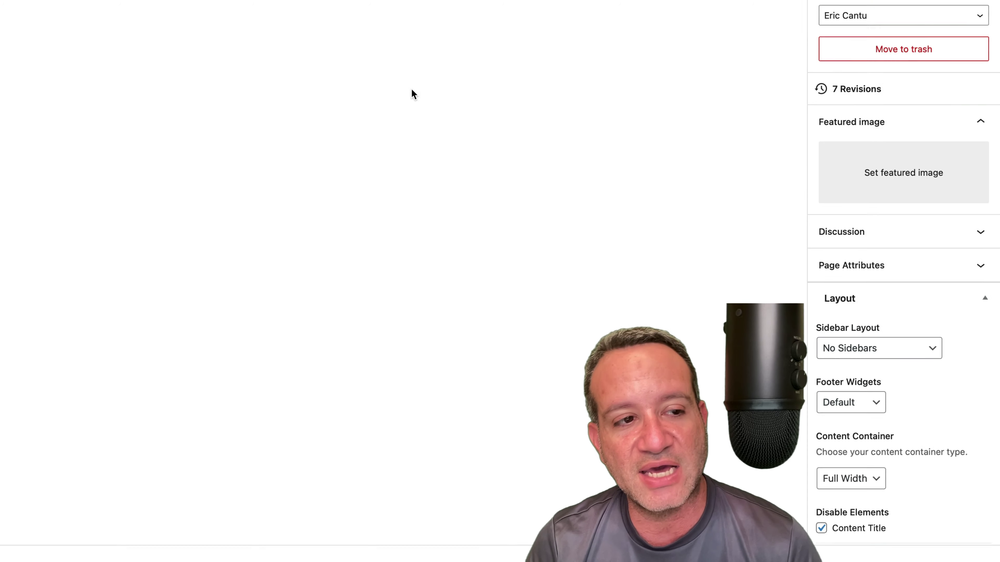
# Paste [metaslider id="577"] into the page's HTML block and preview the page in a new tab.
pyautogui.click(202, 137)
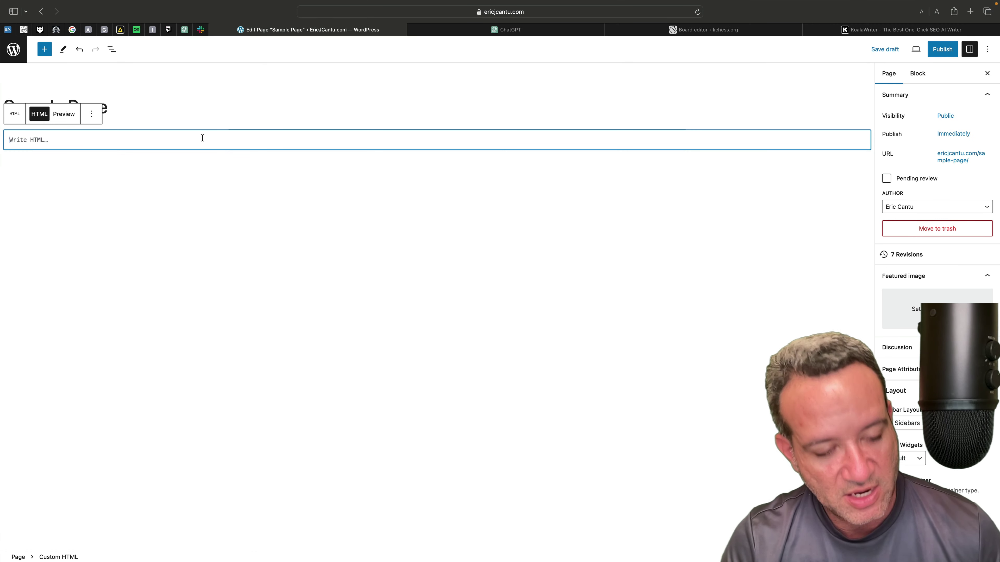
pyautogui.press('super+v')
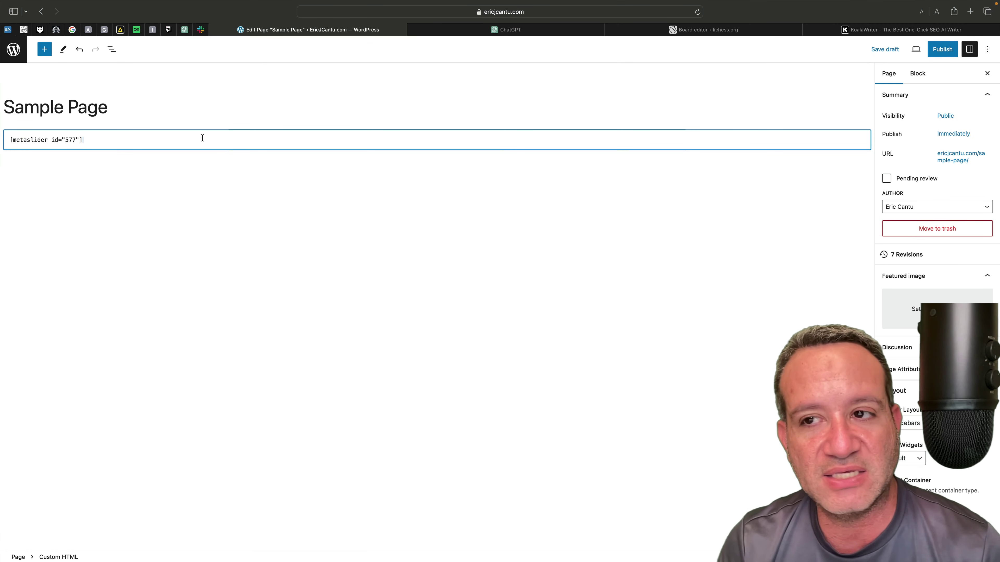
pyautogui.click(915, 49)
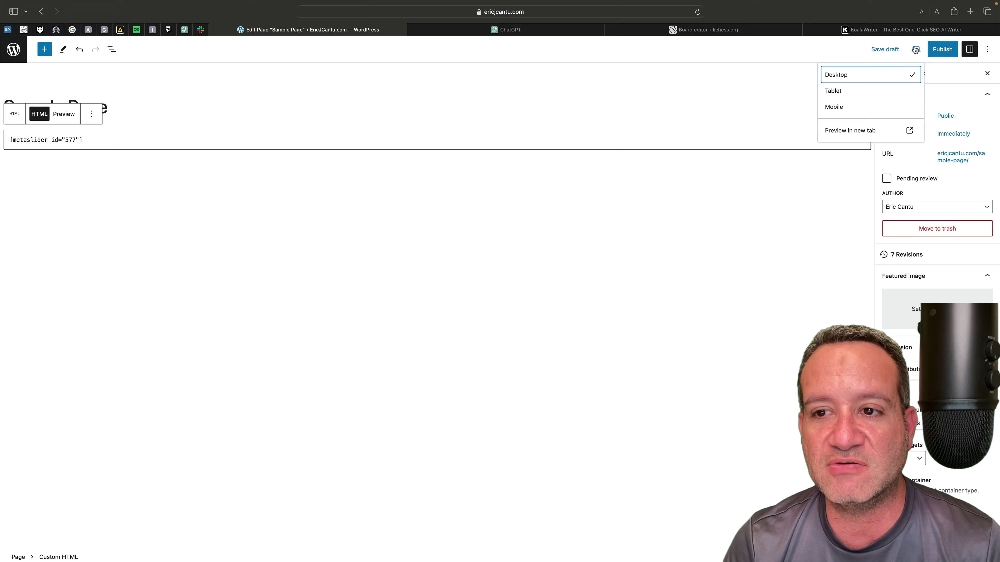
pyautogui.click(859, 130)
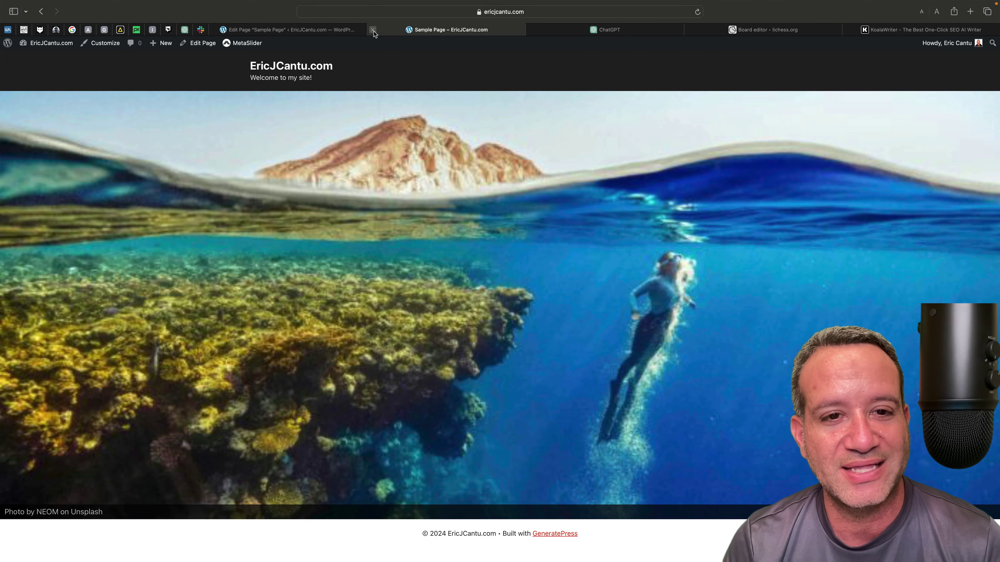
# Close the Sample Page preview tab in Safari to get back to the block editor.
pyautogui.click(373, 30)
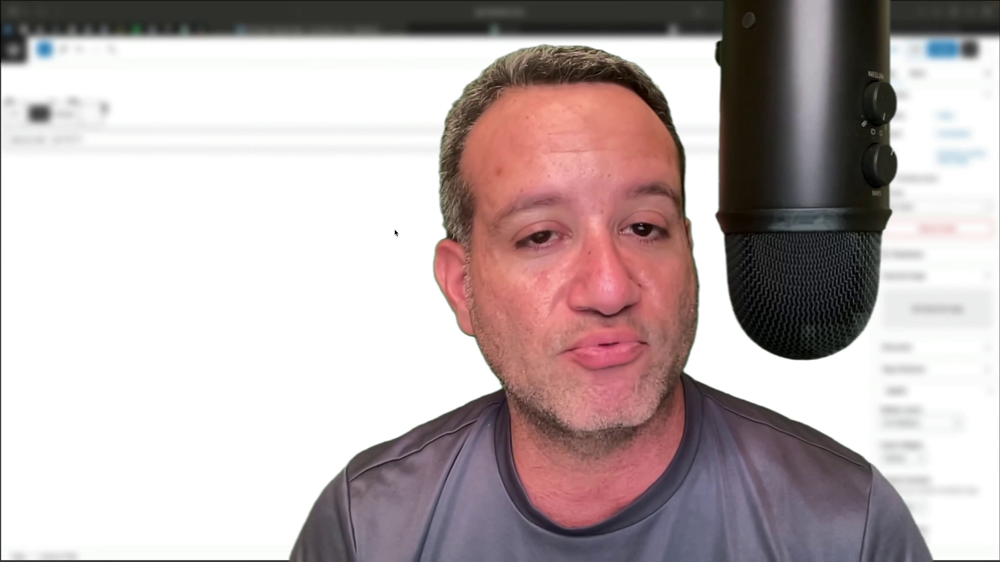